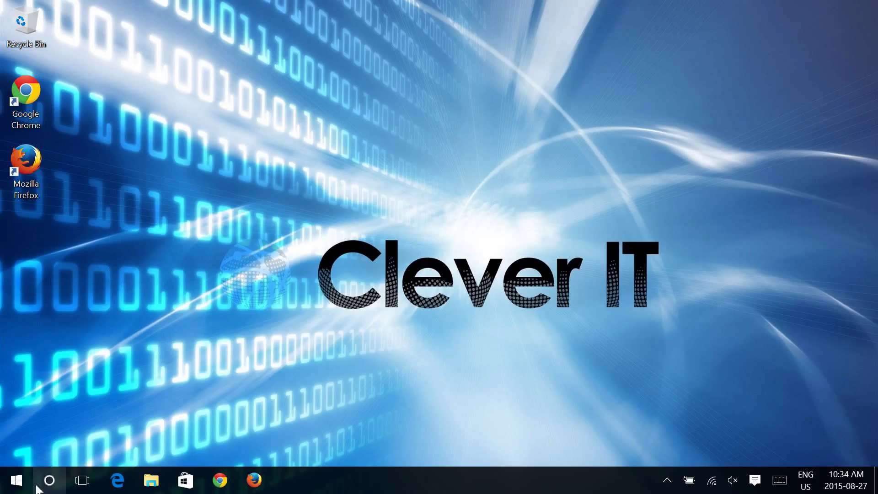
# Open the Windows Start menu from the taskbar
pyautogui.click(4, 490)
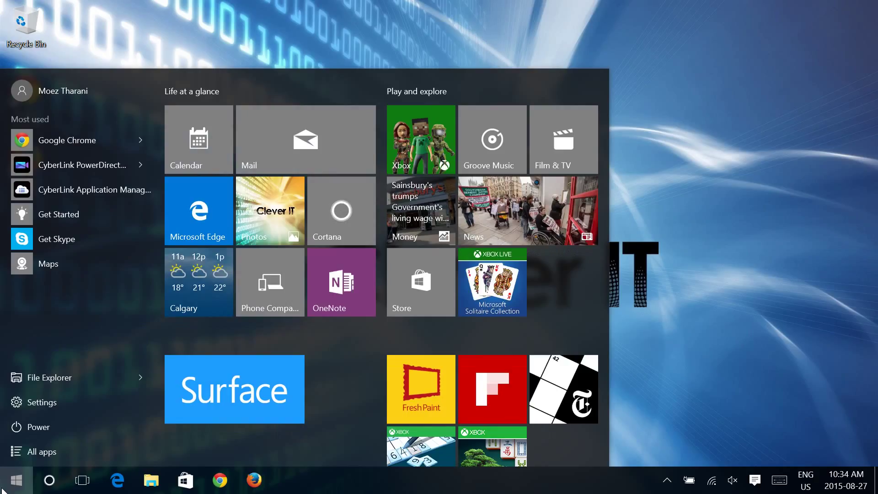
# Search Start for 'internet explorer' to launch it and load cleverit.ca
pyautogui.write('internet e')
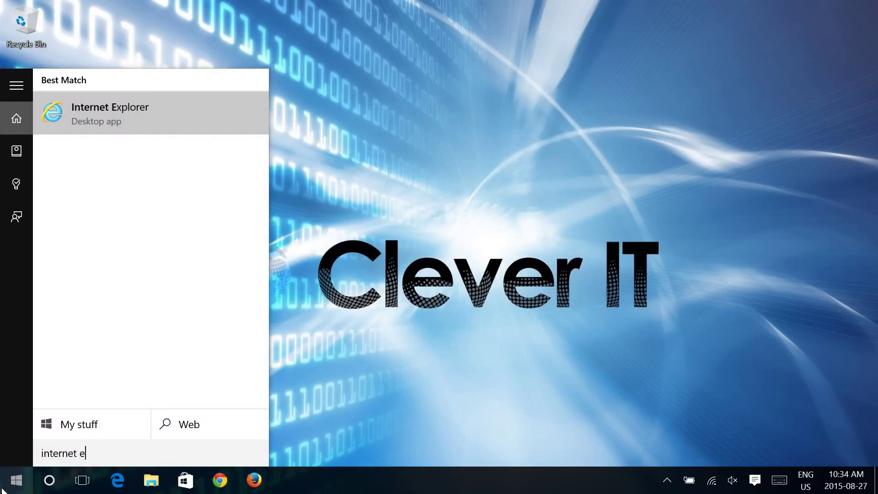
pyautogui.write('xplorer')
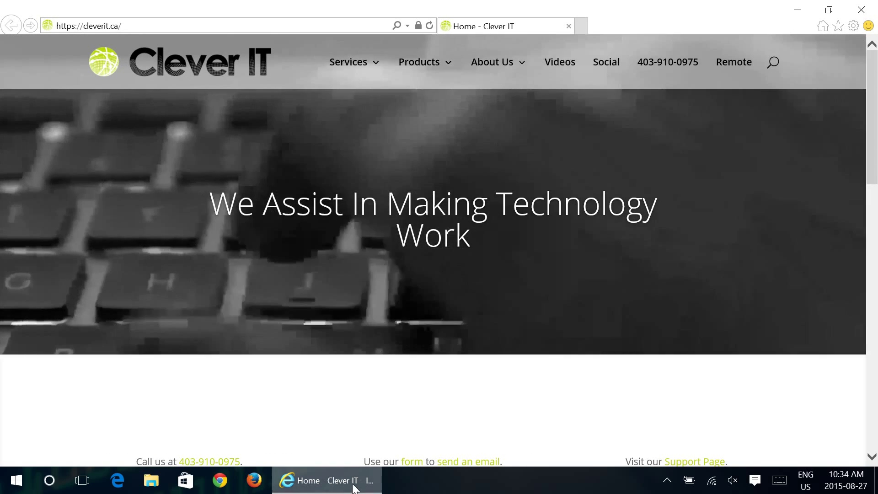
# Close the Internet Explorer window and unpin it from the taskbar
pyautogui.rightClick(343, 490)
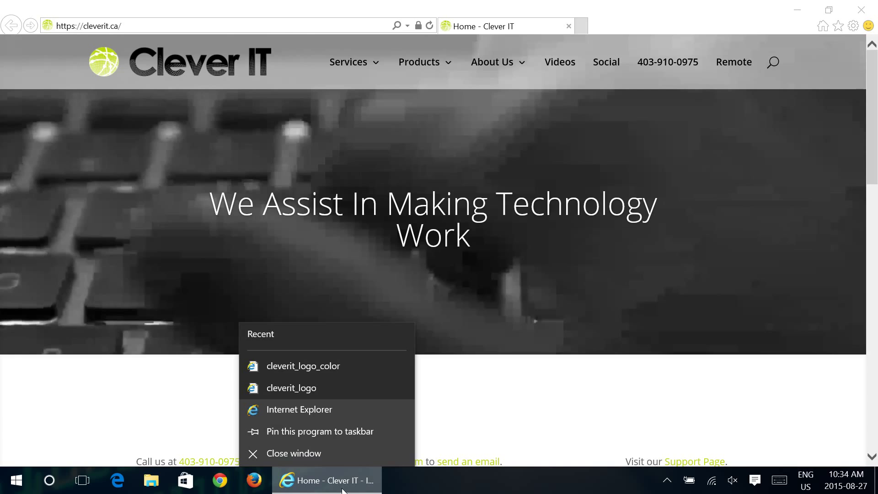
pyautogui.click(293, 454)
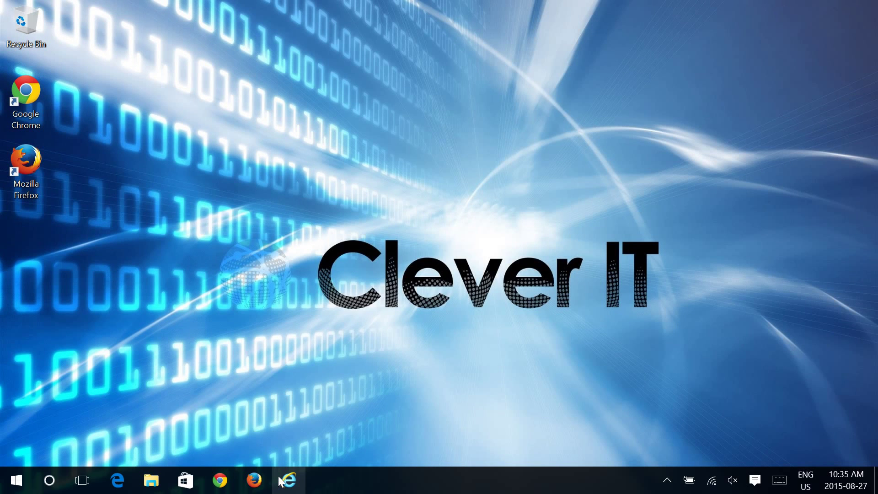
pyautogui.rightClick(280, 482)
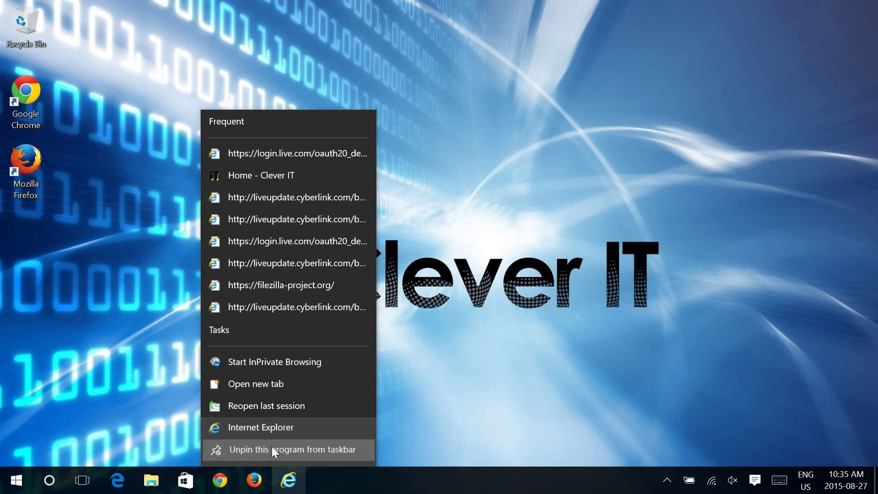
pyautogui.click(272, 449)
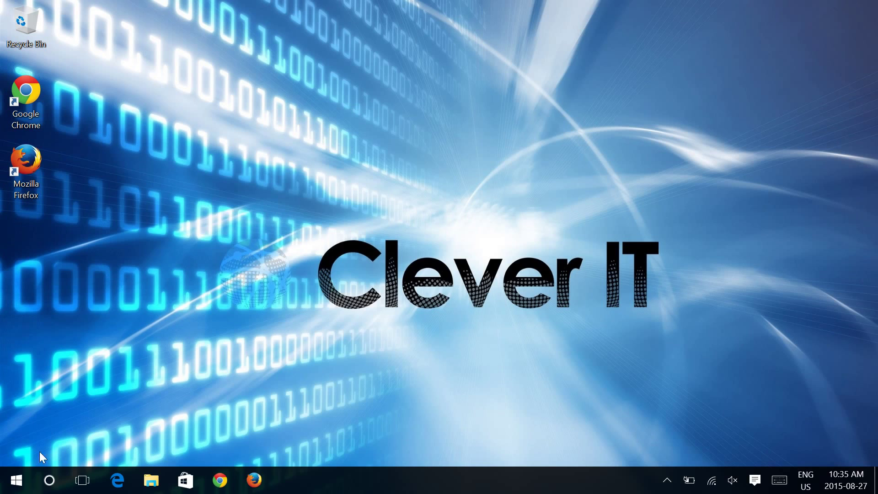
pyautogui.click(16, 480)
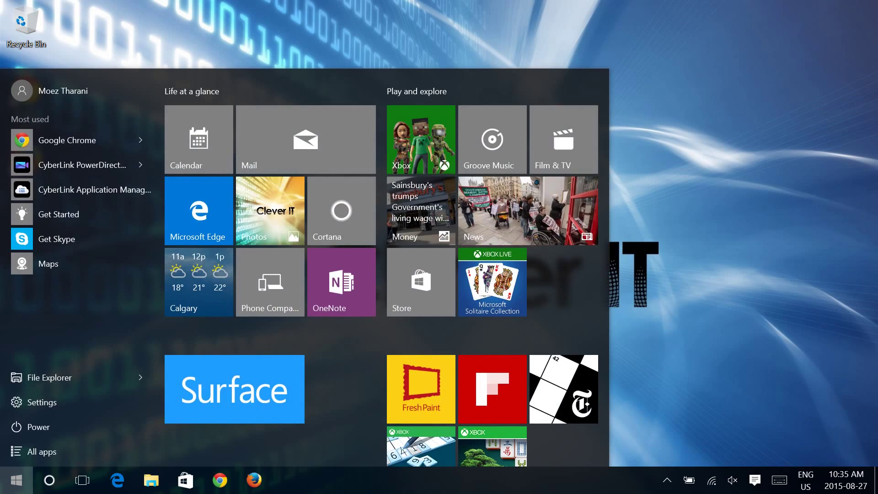
# Search for 'internet explorer' and pin the result to both Start and the taskbar
pyautogui.write('interner')
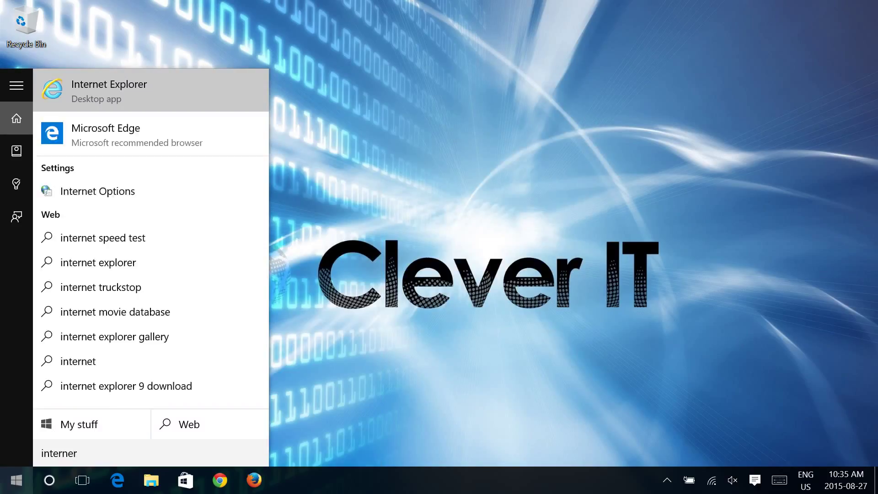
pyautogui.press('BackSpace')
pyautogui.write('t e')
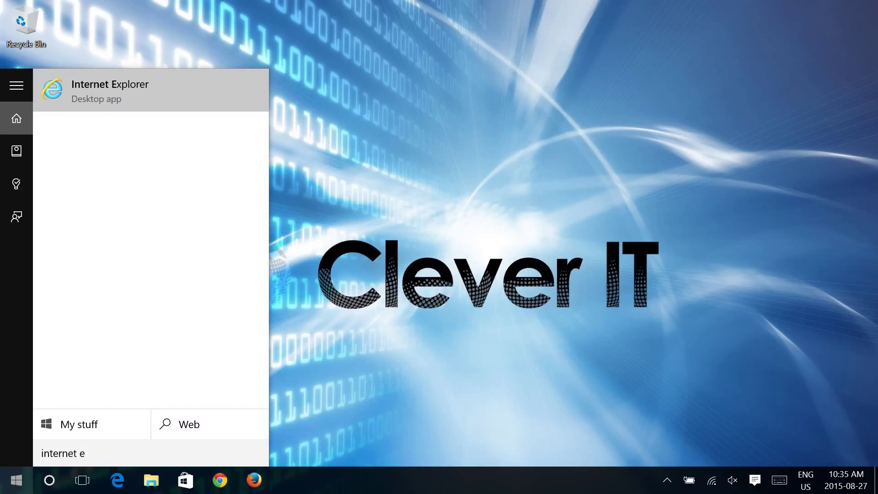
pyautogui.write('xplorer')
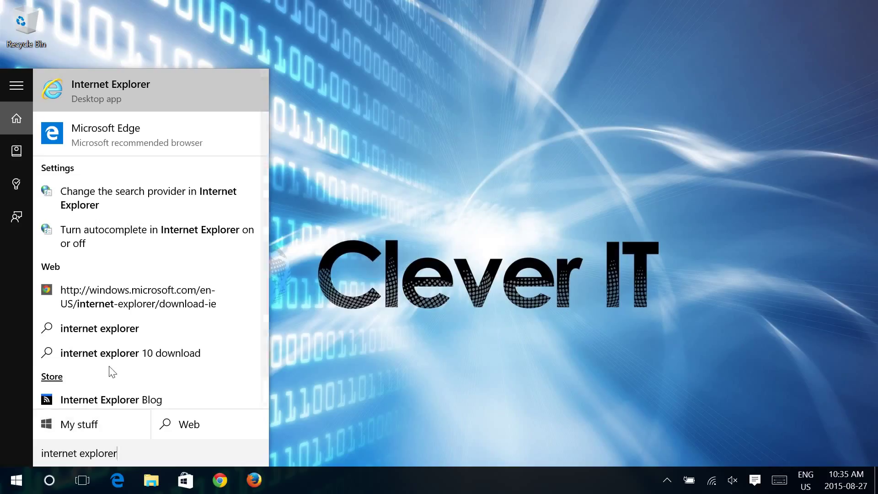
pyautogui.rightClick(115, 78)
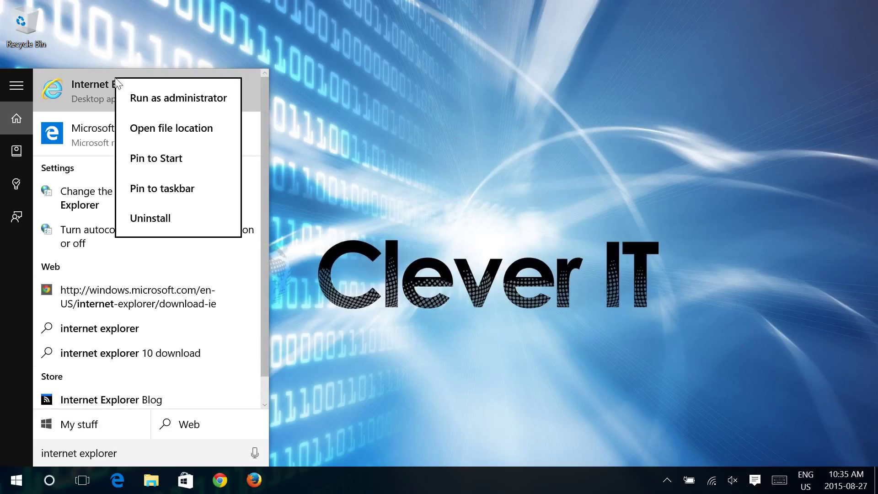
pyautogui.click(174, 159)
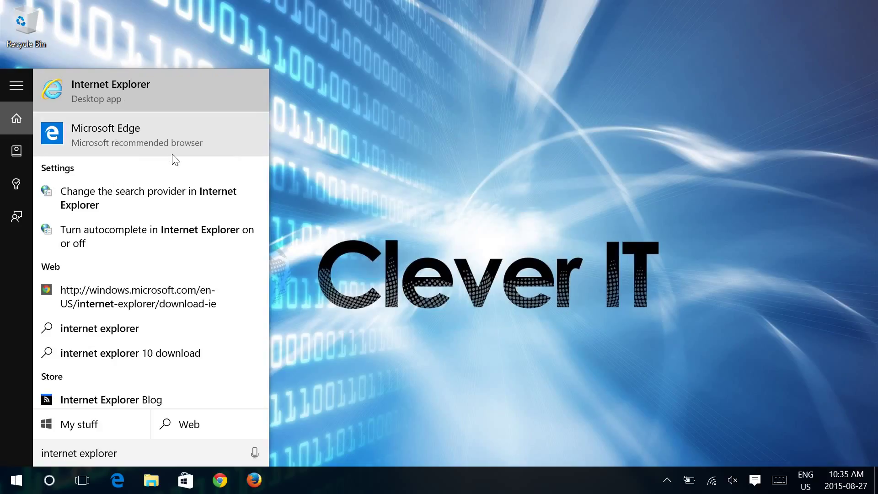
pyautogui.rightClick(152, 80)
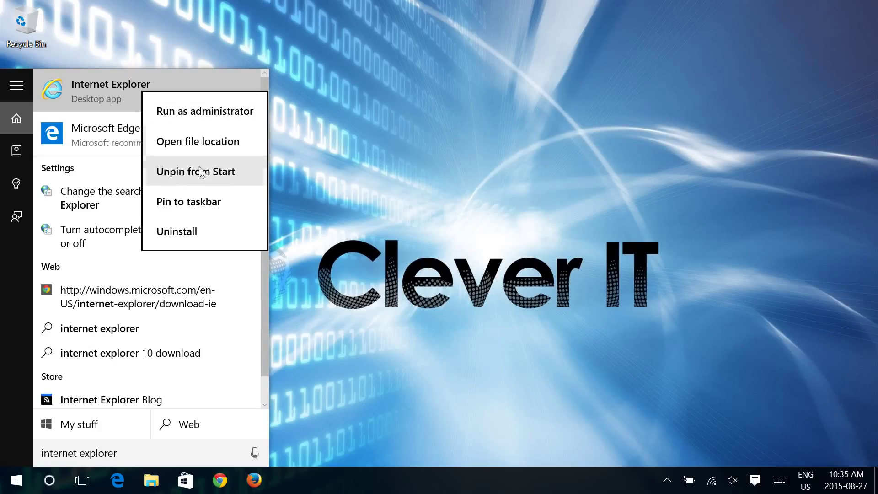
pyautogui.click(195, 204)
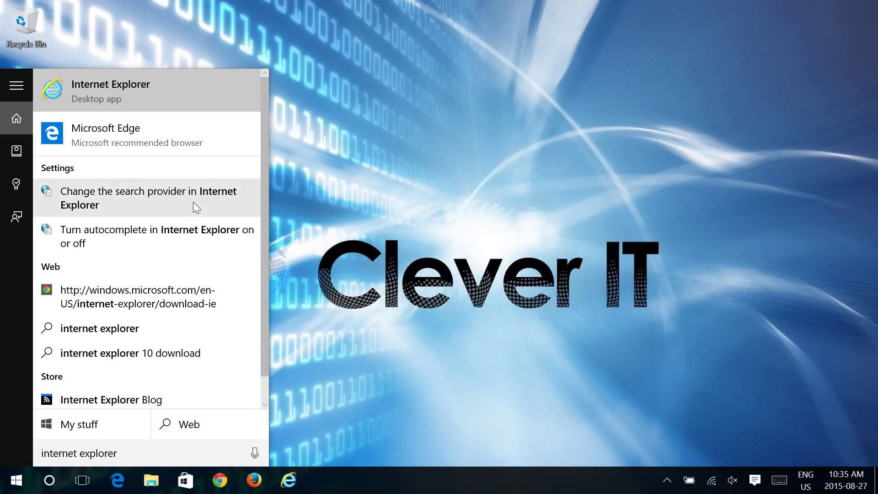
pyautogui.click(11, 487)
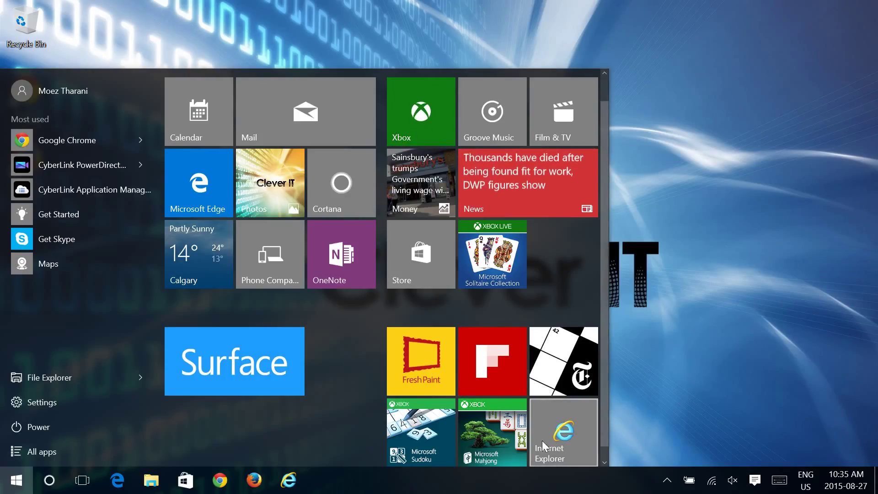
# Move the Internet Explorer tile into the games group, then dismiss the Start menu
pyautogui.moveTo(544, 446)
pyautogui.mouseDown()
pyautogui.moveTo(182, 262)
pyautogui.moveTo(264, 127)
pyautogui.moveTo(285, 244)
pyautogui.moveTo(277, 332)
pyautogui.moveTo(166, 390)
pyautogui.moveTo(316, 401)
pyautogui.moveTo(351, 306)
pyautogui.moveTo(197, 331)
pyautogui.moveTo(572, 392)
pyautogui.moveTo(558, 412)
pyautogui.mouseUp()
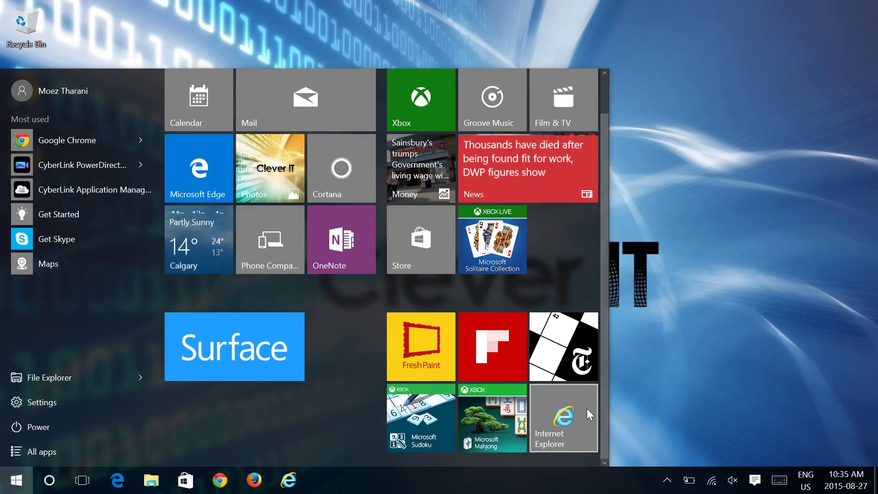
pyautogui.click(723, 375)
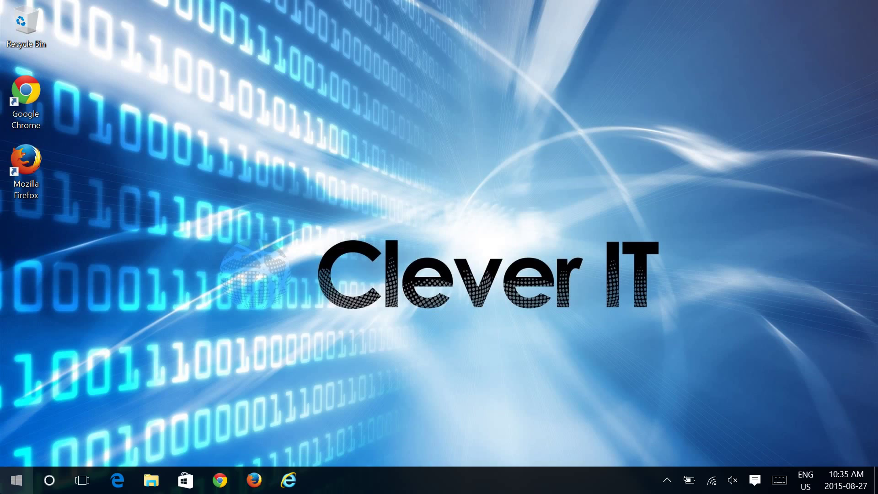
# Go to Settings > System > Default apps and open the Web browser chooser
pyautogui.click(16, 480)
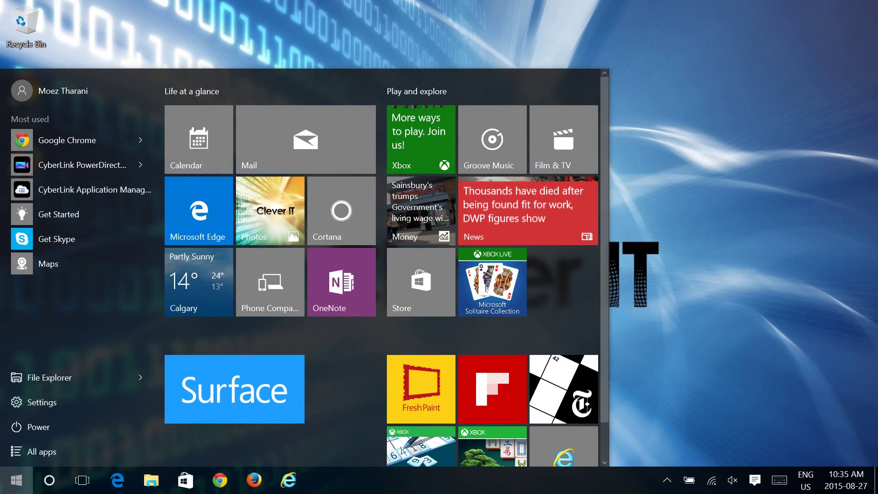
pyautogui.click(32, 399)
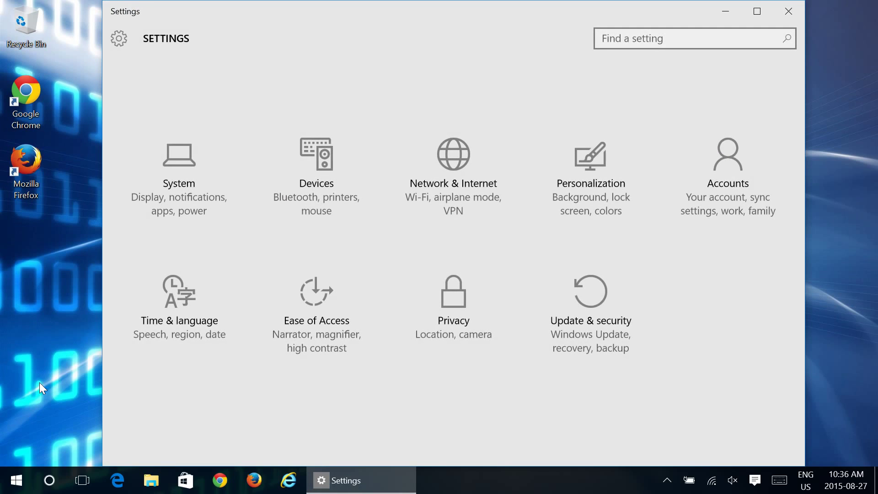
pyautogui.click(153, 168)
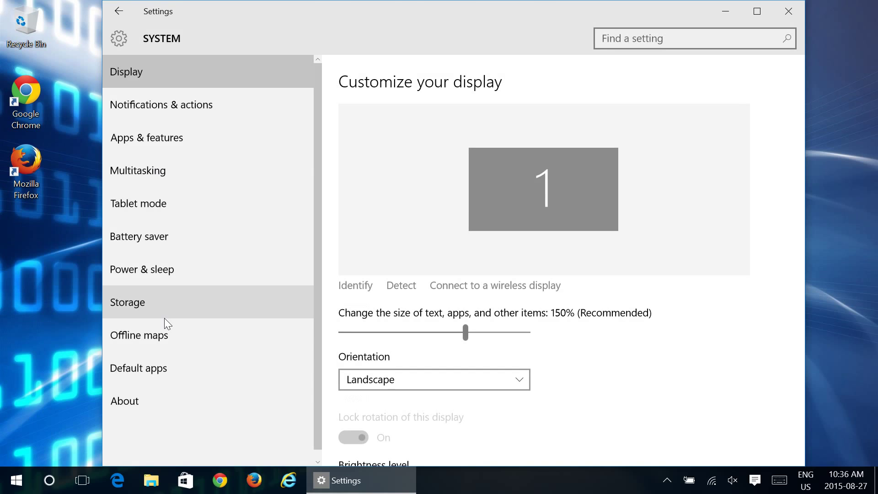
pyautogui.click(145, 373)
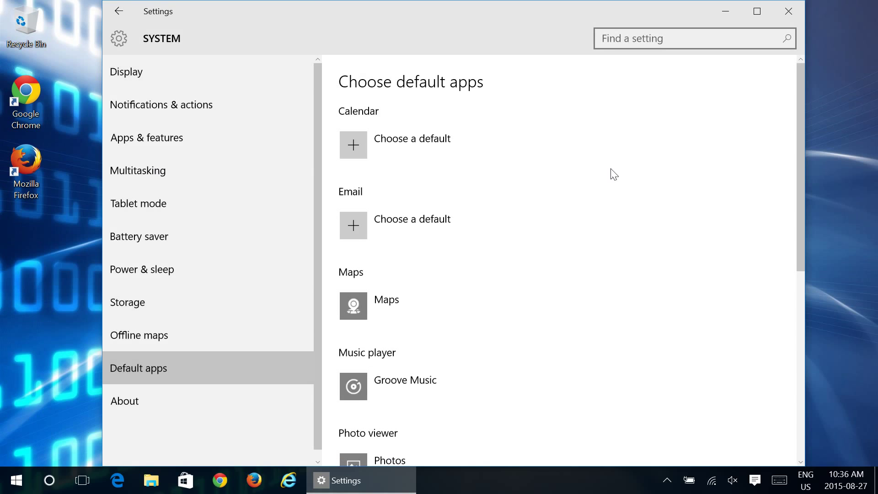
pyautogui.scroll(-4, 612, 174)
pyautogui.scroll(-3, 612, 174)
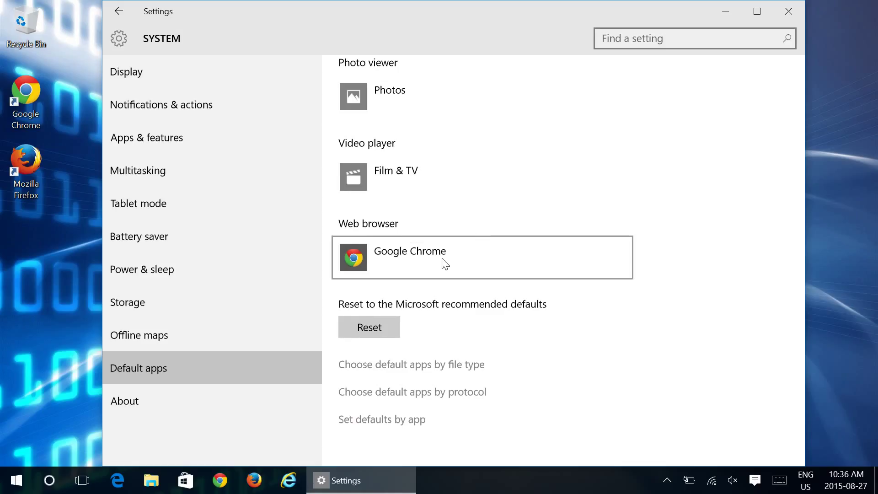
pyautogui.click(444, 264)
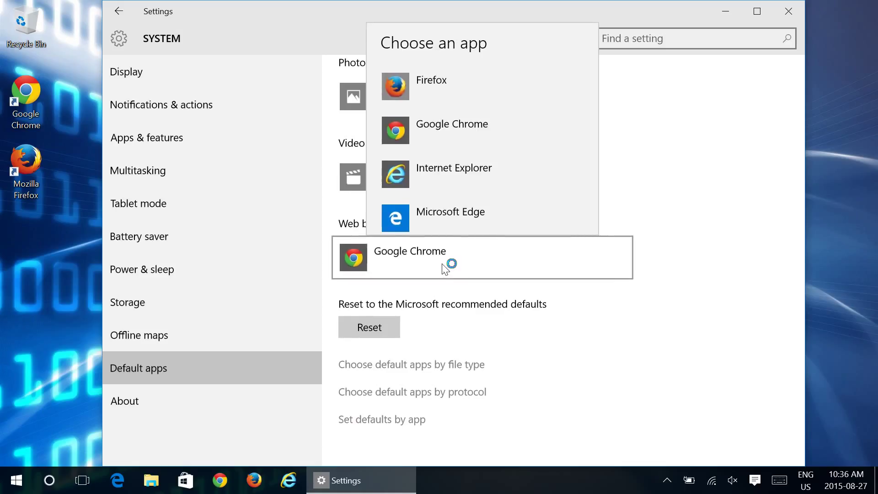